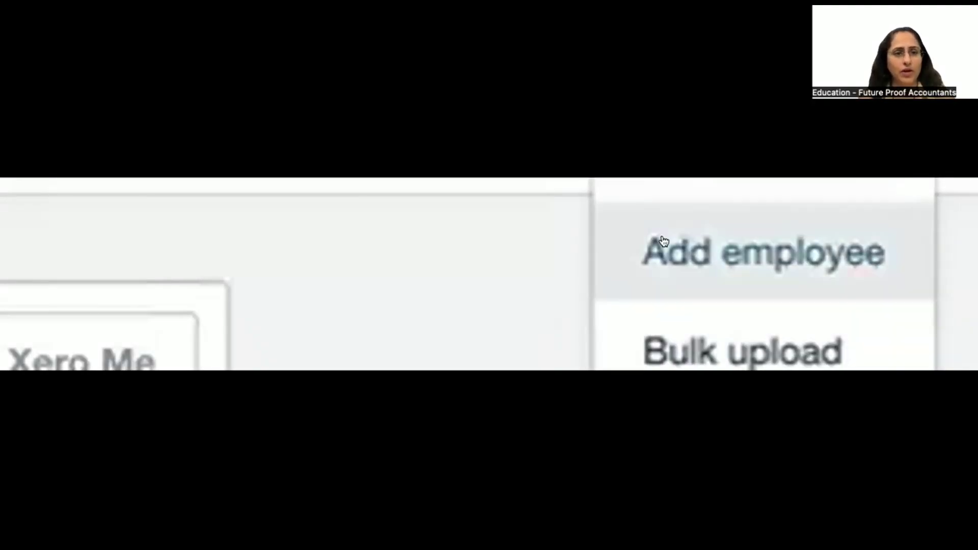
- Start adding a new employee and fill in the employee's name, date of birth and gender Female
{"action": "left_click", "coordinate": [663, 241]}
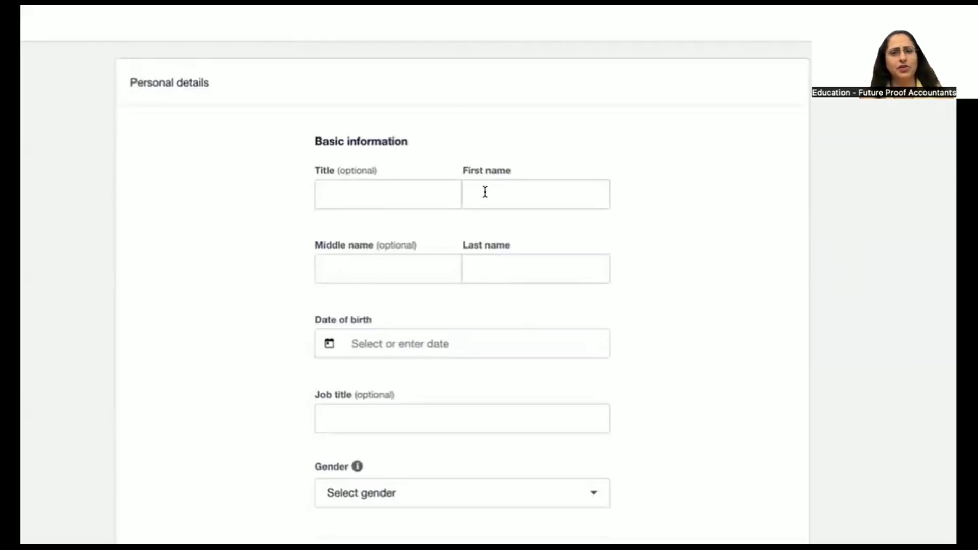
{"action": "left_click", "coordinate": [485, 192]}
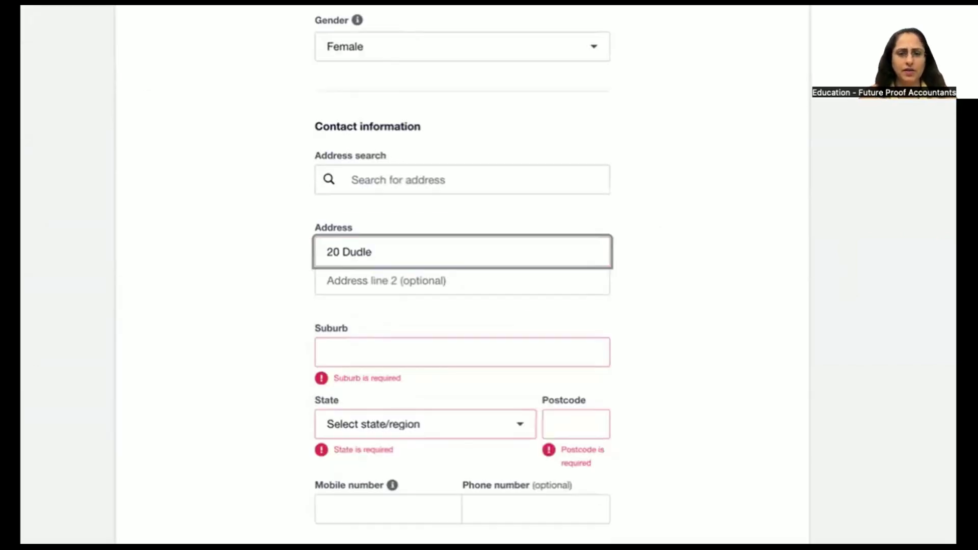
- Complete the contact information with the employee's street address, suburb, state and postcode
{"action": "type", "text": "y Stree"}
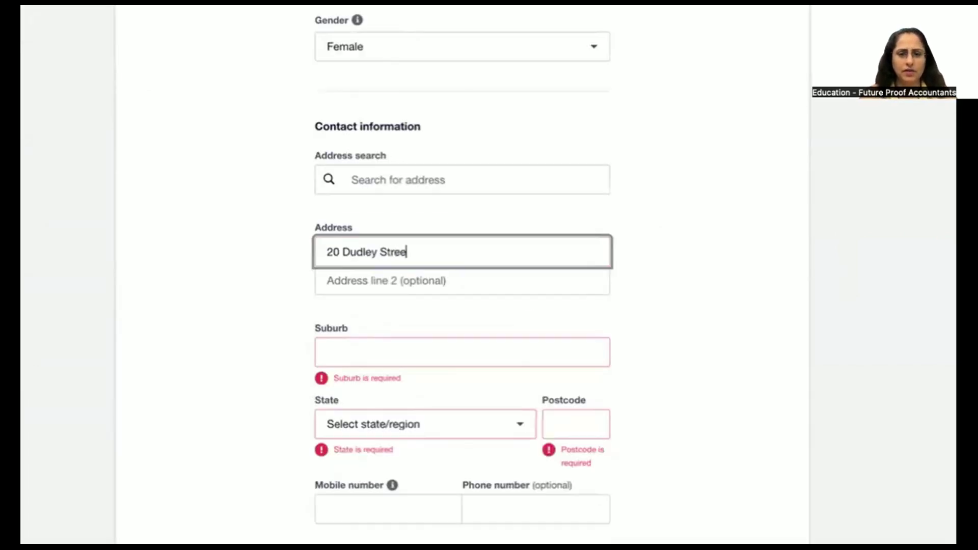
{"action": "type", "text": "t"}
{"action": "key", "text": "Tab"}
{"action": "left_click", "coordinate": [456, 346]}
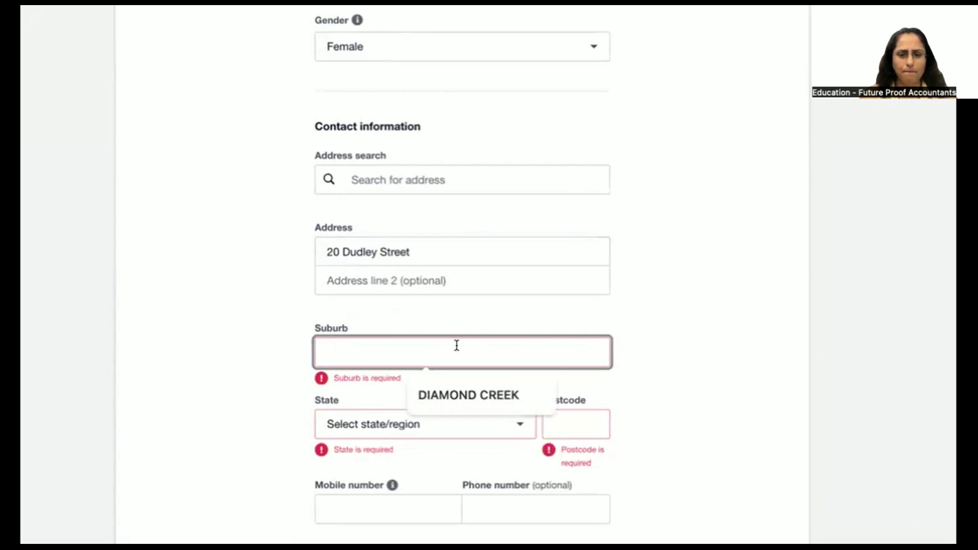
{"action": "left_click", "coordinate": [459, 397]}
{"action": "left_click", "coordinate": [445, 419]}
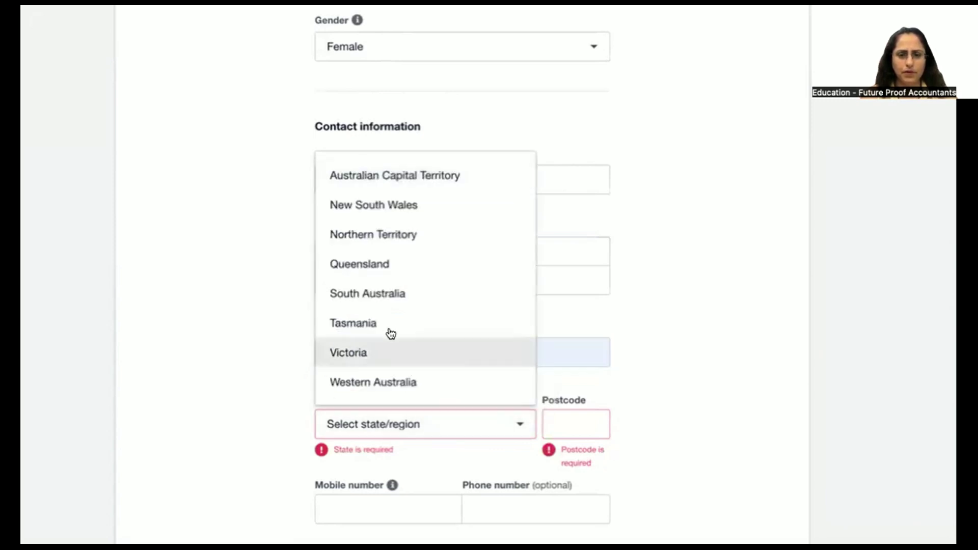
{"action": "left_click", "coordinate": [382, 346]}
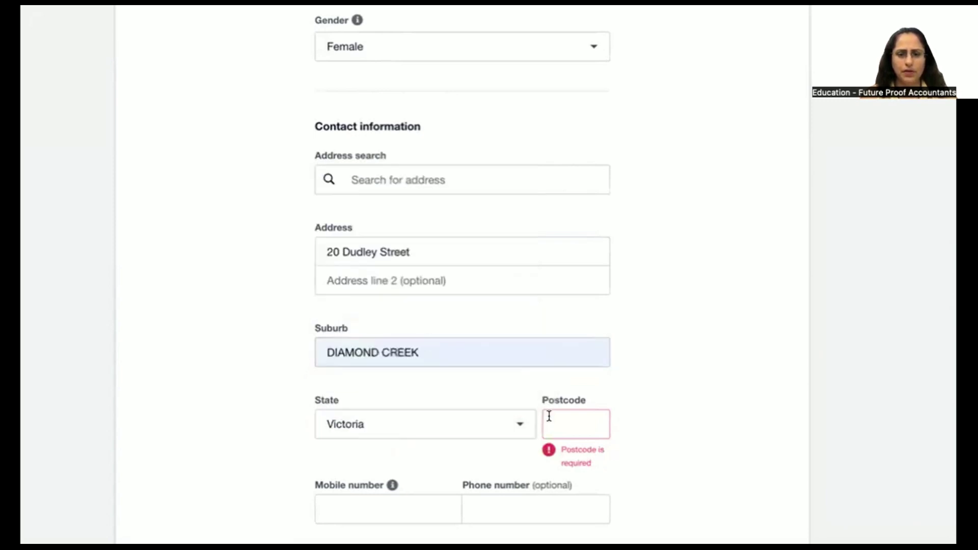
{"action": "left_click", "coordinate": [549, 416]}
{"action": "left_click", "coordinate": [584, 466]}
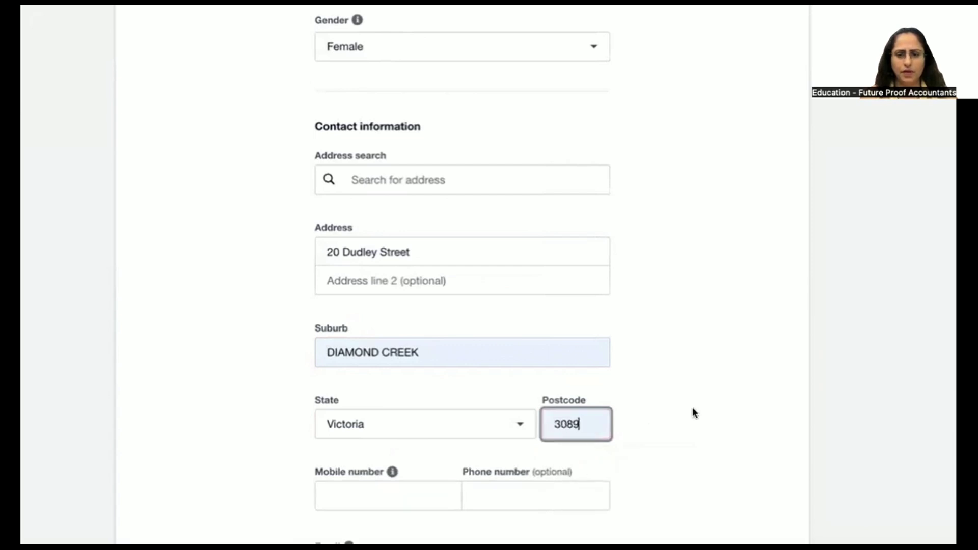
- Save the new employee's personal details, leaving the remaining contact and emergency contact fields blank
{"action": "left_click", "coordinate": [694, 410]}
{"action": "scroll", "coordinate": [916, 331], "scroll_direction": "down", "scroll_amount": 3}
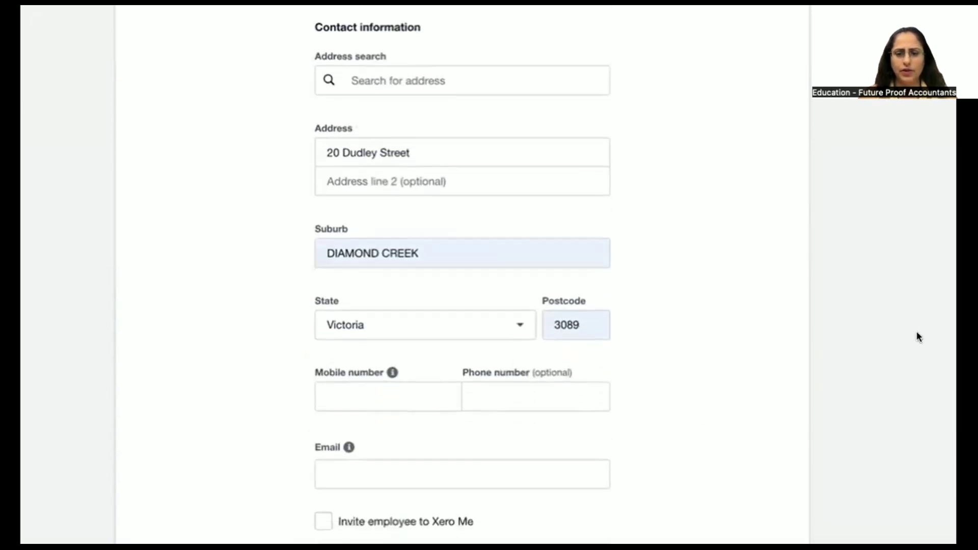
{"action": "scroll", "coordinate": [916, 331], "scroll_direction": "down", "scroll_amount": 10}
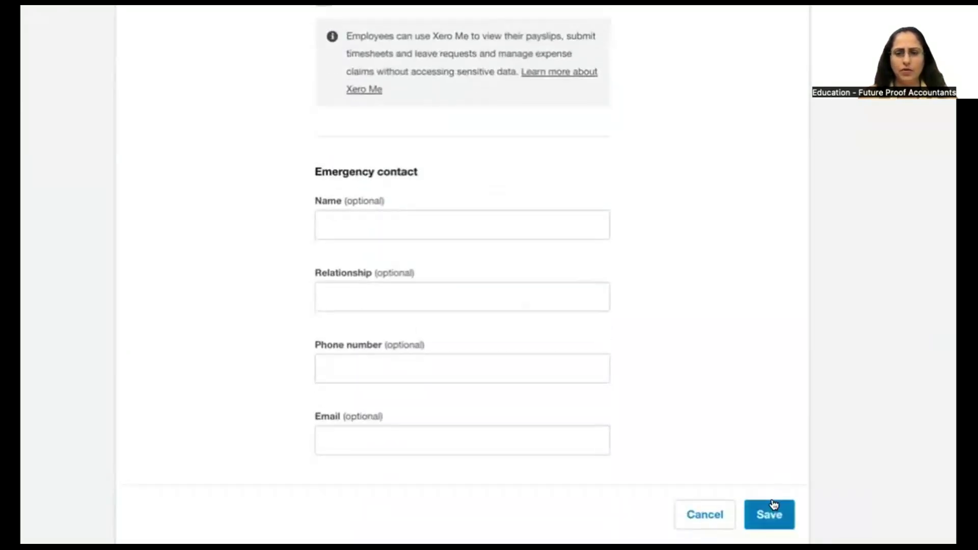
{"action": "left_click", "coordinate": [773, 512]}
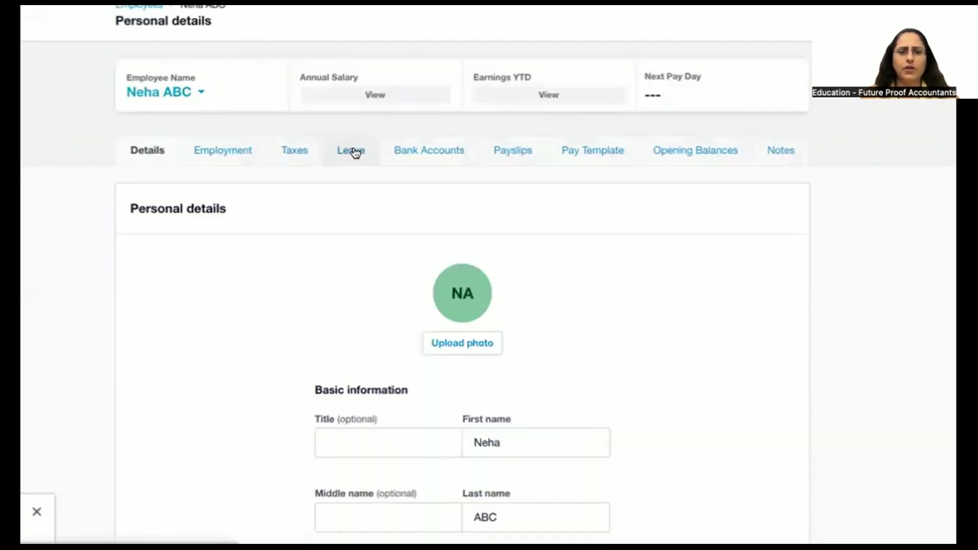
- Open the new employee's leave page and go from there to setting up the employment information
{"action": "left_click", "coordinate": [350, 151]}
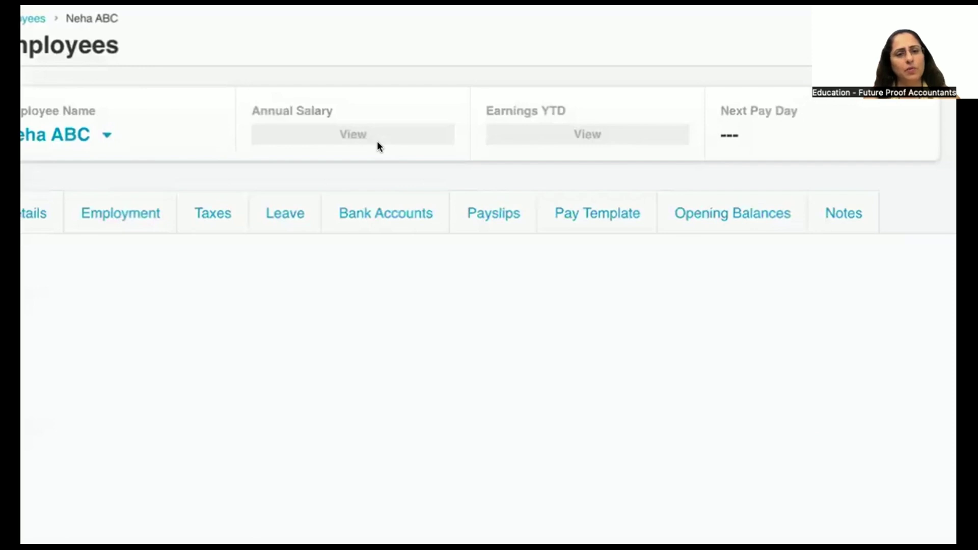
{"action": "left_click", "coordinate": [279, 224]}
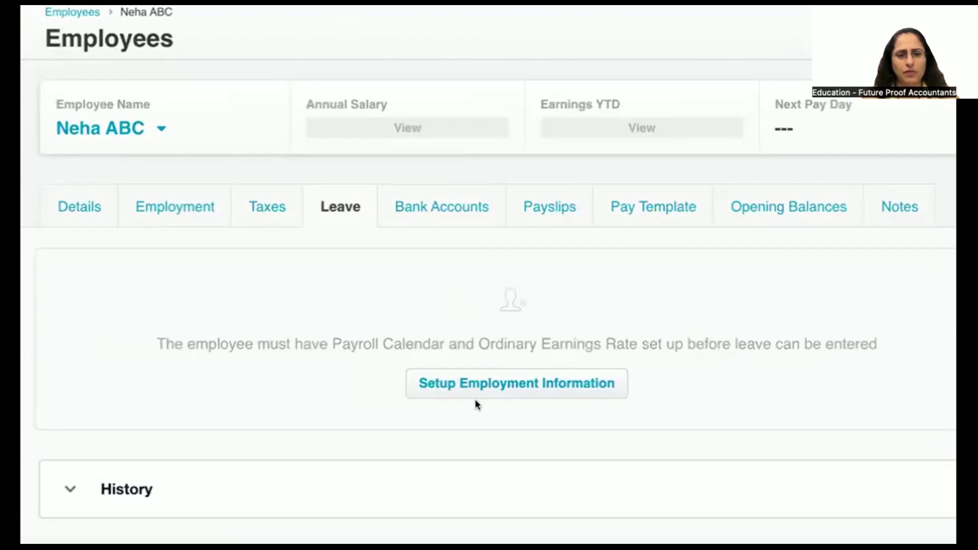
{"action": "left_click", "coordinate": [468, 392]}
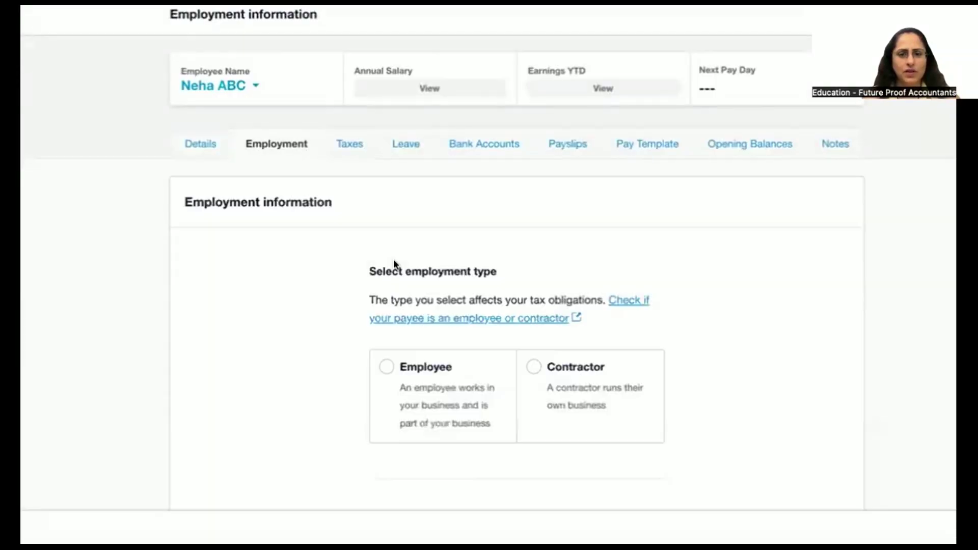
- Set the employment type to Employee, the income type to Salary and wages, and the employment basis to Full-time
{"action": "left_click", "coordinate": [386, 367]}
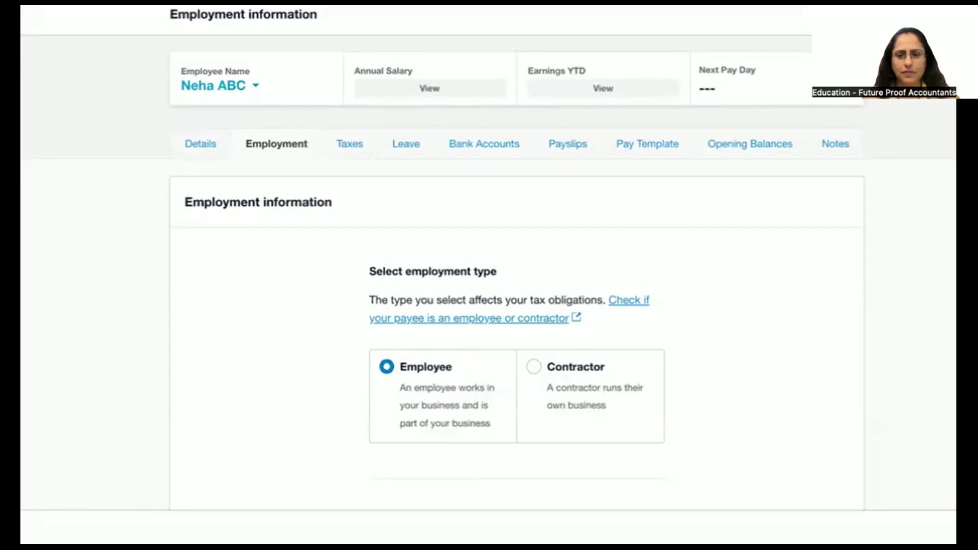
{"action": "scroll", "coordinate": [516, 306], "scroll_direction": "down", "scroll_amount": 9}
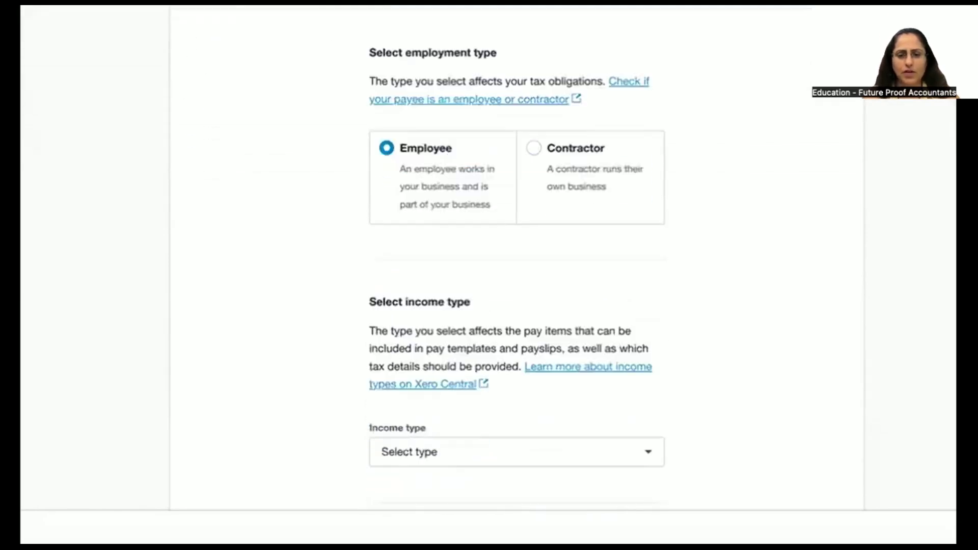
{"action": "scroll", "coordinate": [659, 146], "scroll_direction": "down", "scroll_amount": 2}
{"action": "left_click", "coordinate": [629, 124]}
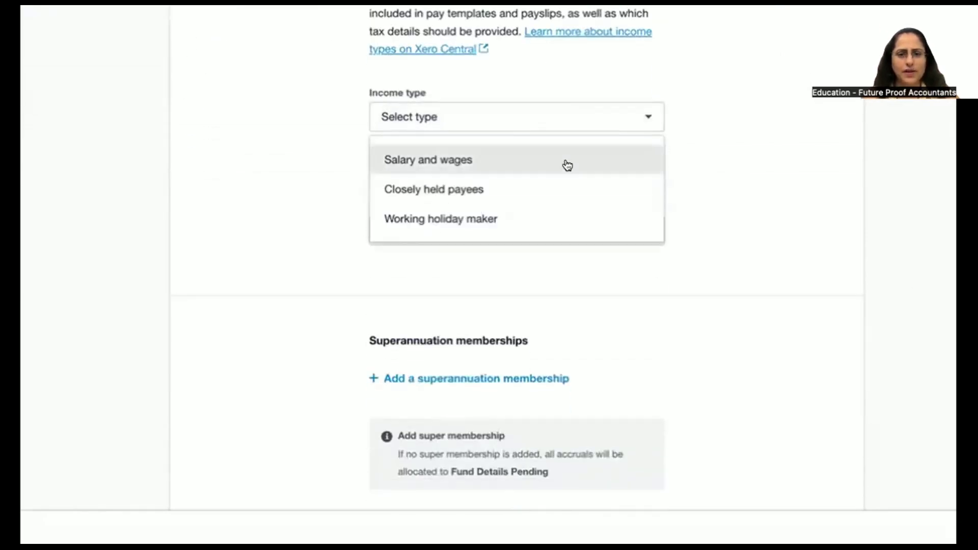
{"action": "left_click", "coordinate": [568, 163]}
{"action": "left_click", "coordinate": [507, 234]}
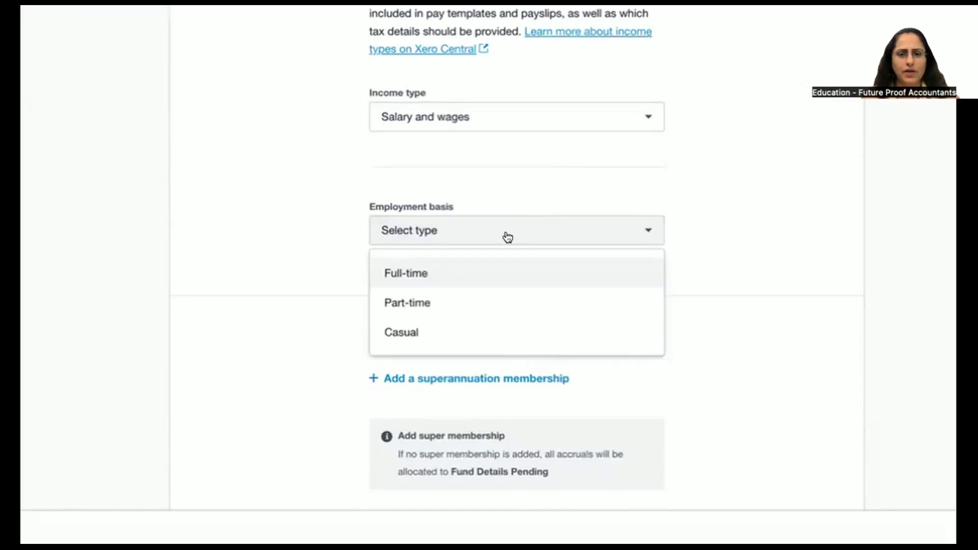
{"action": "left_click", "coordinate": [467, 275]}
- Select the payroll calendar, set the ordinary earnings rate to Ordinary Hours, and save the employment information
{"action": "scroll", "coordinate": [856, 247], "scroll_direction": "down", "scroll_amount": 4}
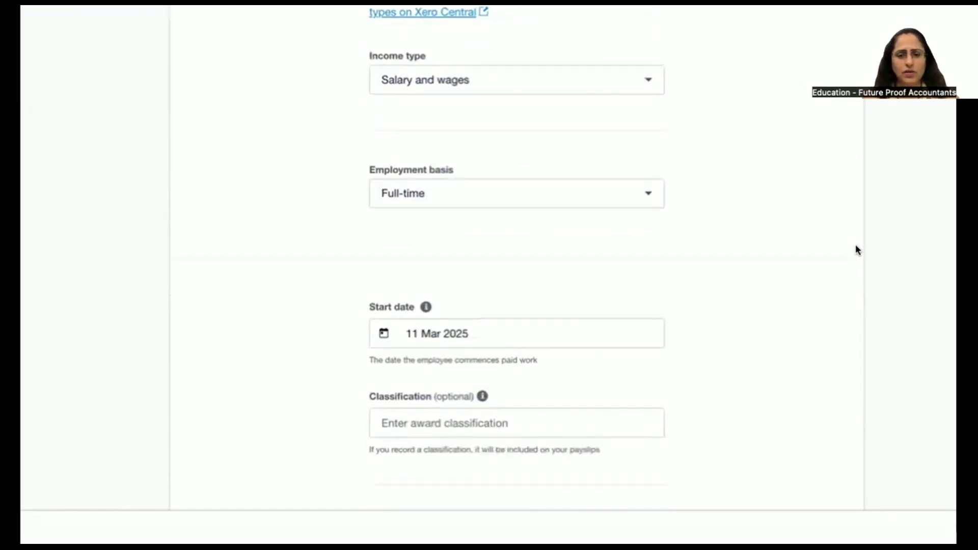
{"action": "scroll", "coordinate": [855, 244], "scroll_direction": "down", "scroll_amount": 6}
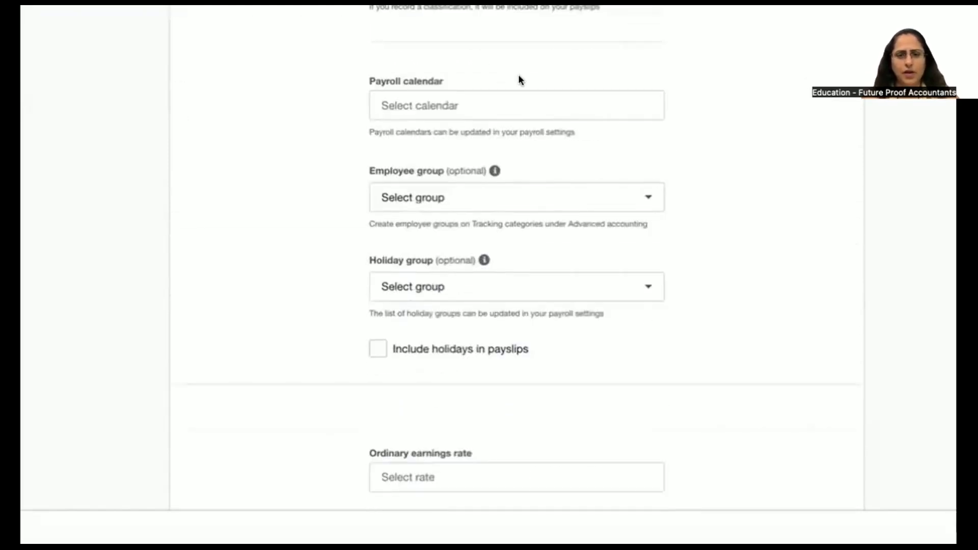
{"action": "left_click", "coordinate": [518, 91]}
{"action": "left_click", "coordinate": [459, 147]}
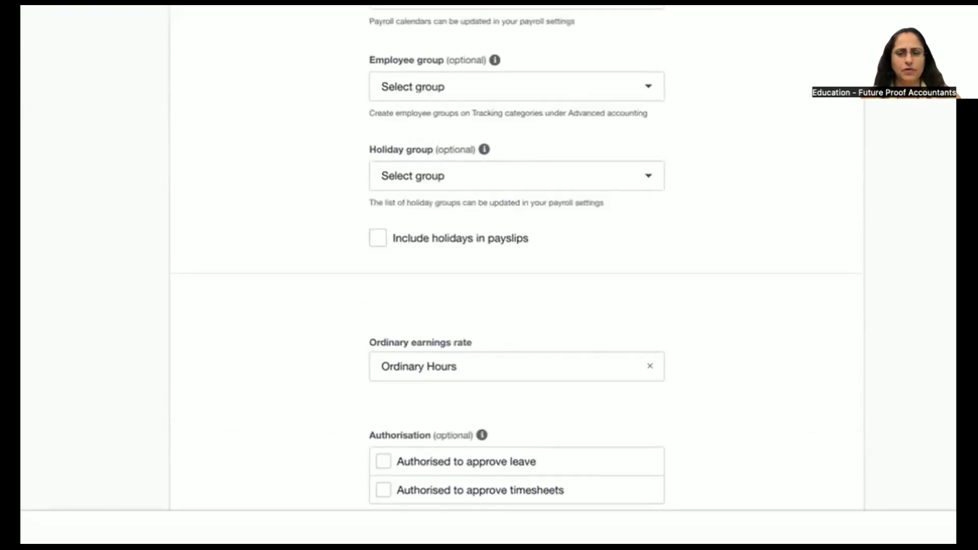
{"action": "scroll", "coordinate": [517, 275], "scroll_direction": "up", "scroll_amount": 15}
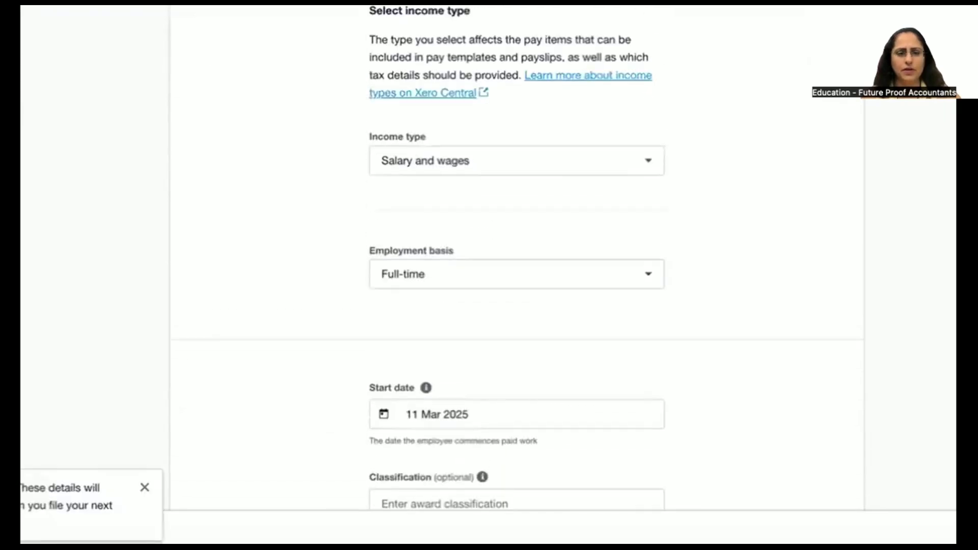
- Return to the employee's leave page and assign the default leave types
{"action": "scroll", "coordinate": [517, 275], "scroll_direction": "up", "scroll_amount": 4}
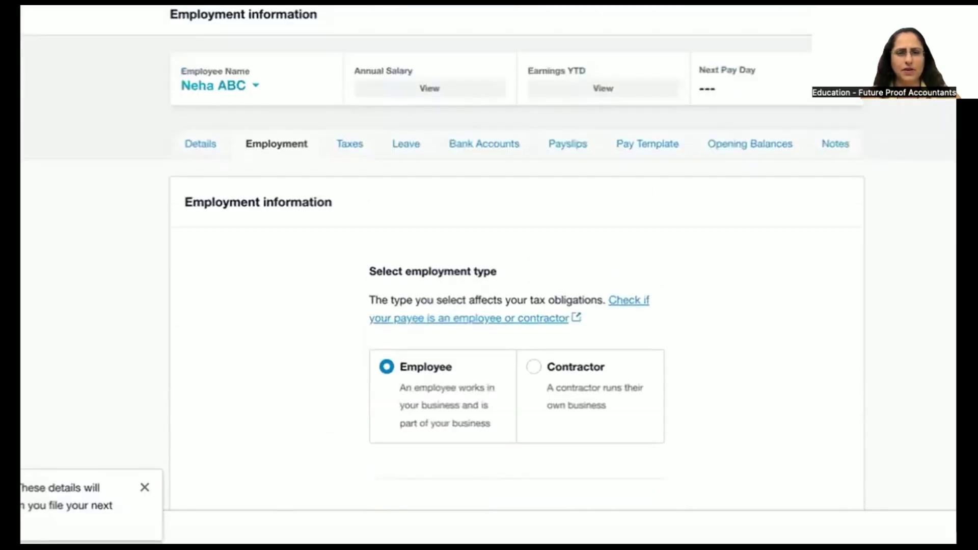
{"action": "left_click", "coordinate": [406, 147]}
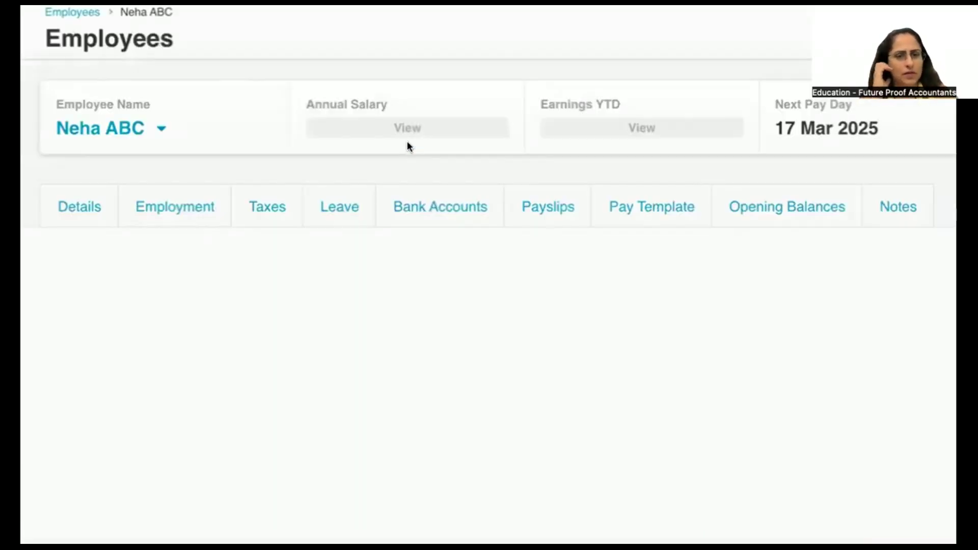
{"action": "scroll", "coordinate": [408, 143], "scroll_direction": "down", "scroll_amount": 2}
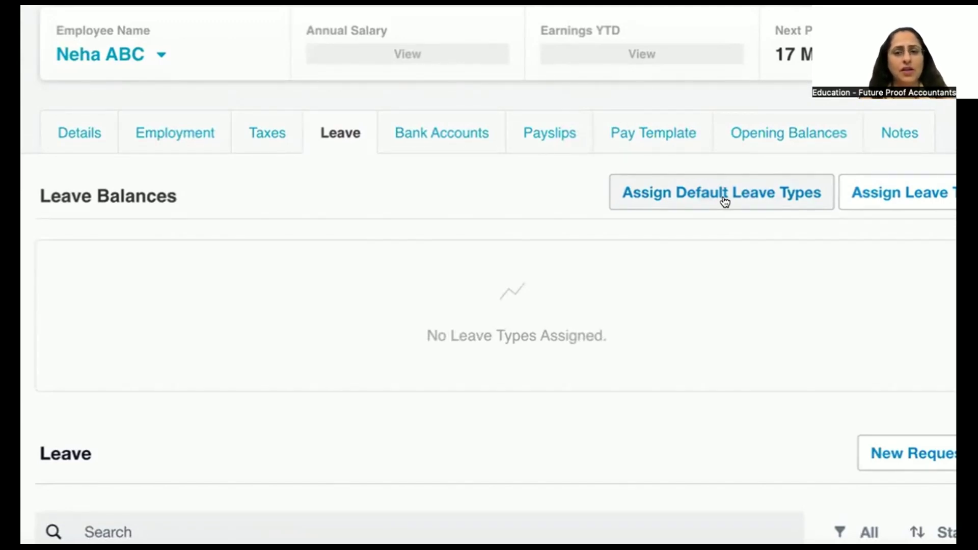
{"action": "left_click", "coordinate": [686, 202]}
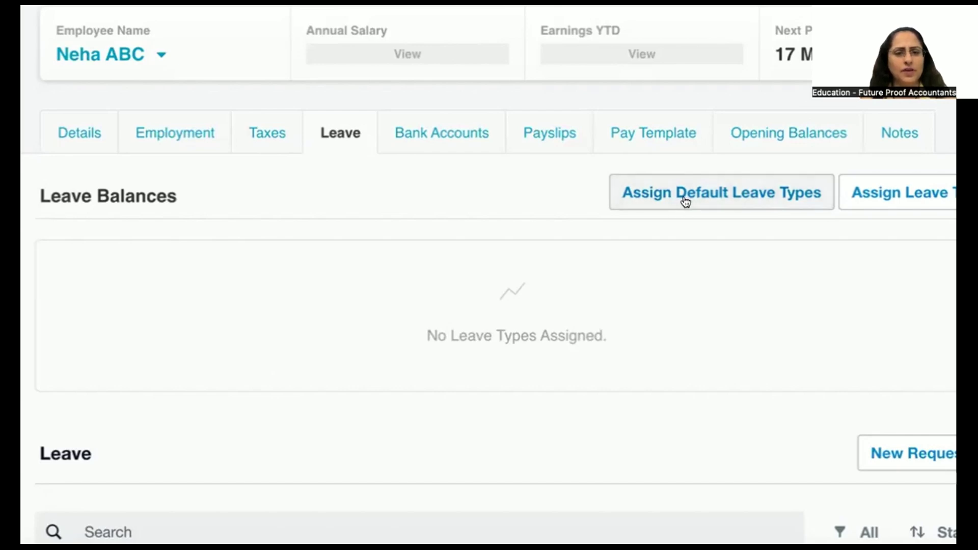
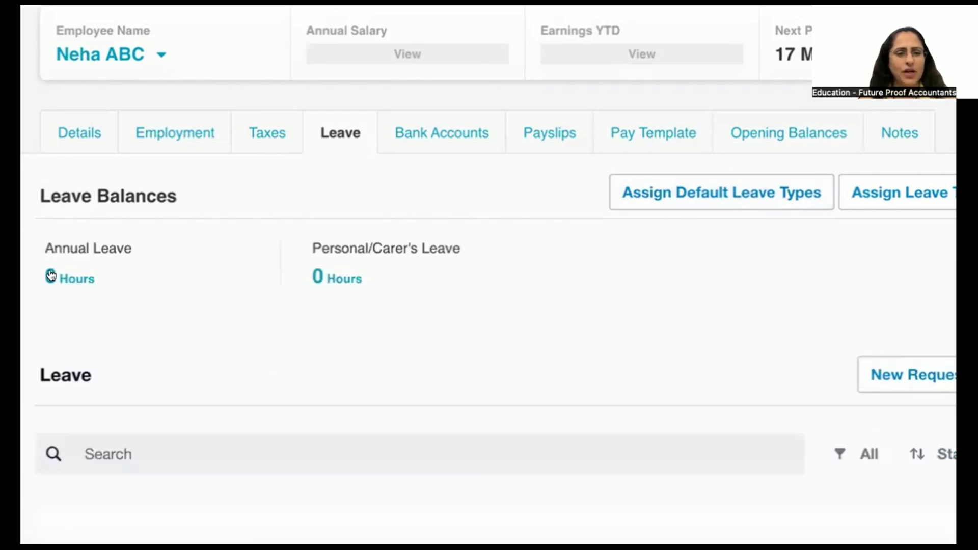
- Review the accrual, opening balance and termination settings of the Annual Leave and Personal/Carer's Leave types without changing them
{"action": "left_click", "coordinate": [51, 275]}
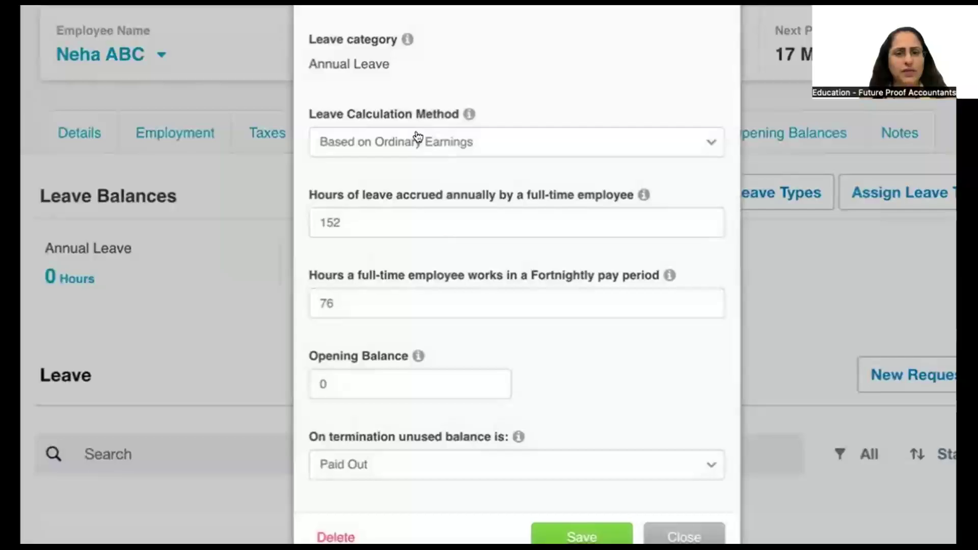
{"action": "left_click", "coordinate": [369, 217]}
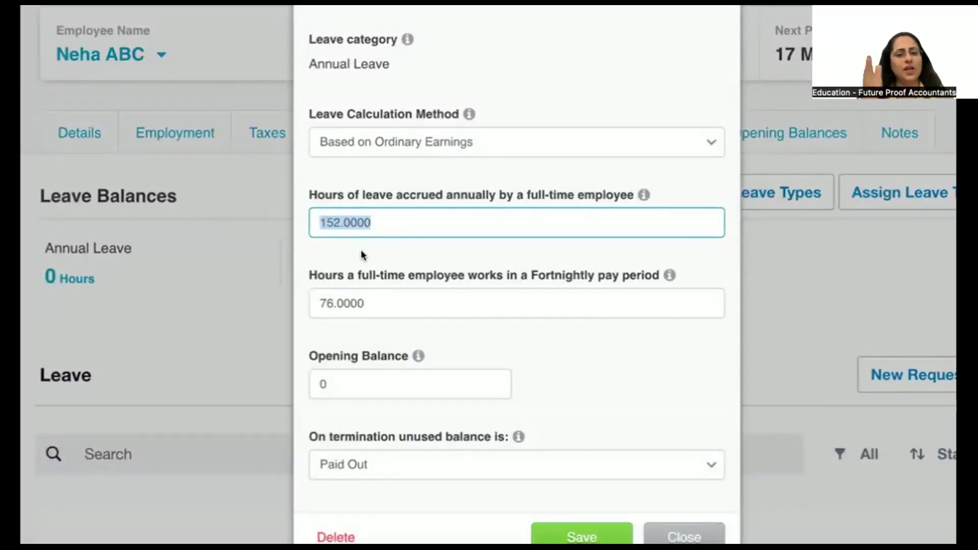
{"action": "left_click", "coordinate": [361, 249]}
{"action": "scroll", "coordinate": [328, 428], "scroll_direction": "down", "scroll_amount": 1}
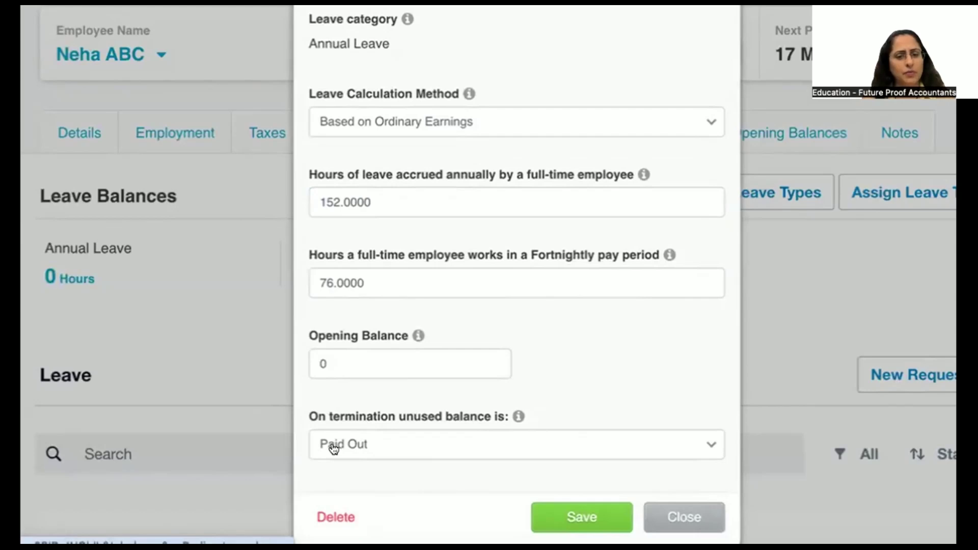
{"action": "left_click", "coordinate": [338, 357]}
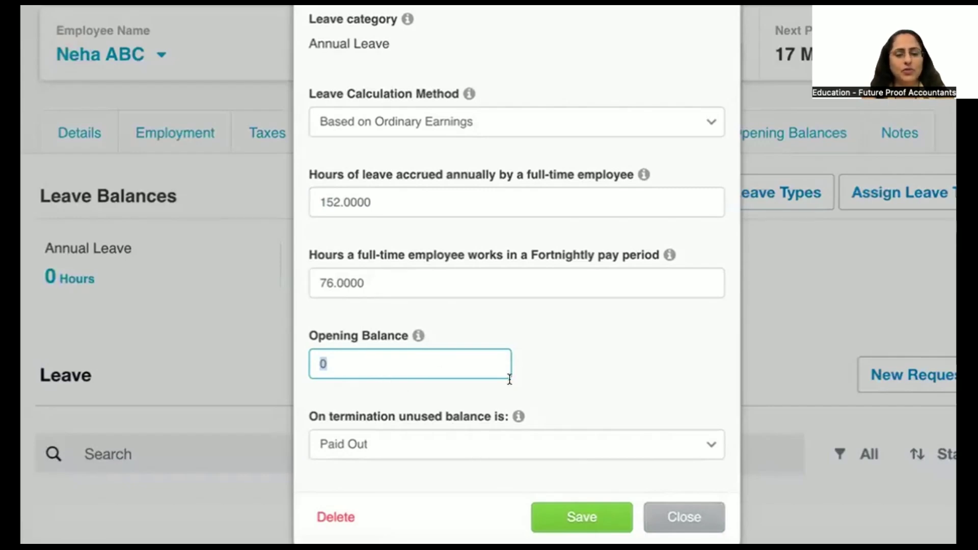
{"action": "left_click", "coordinate": [669, 518]}
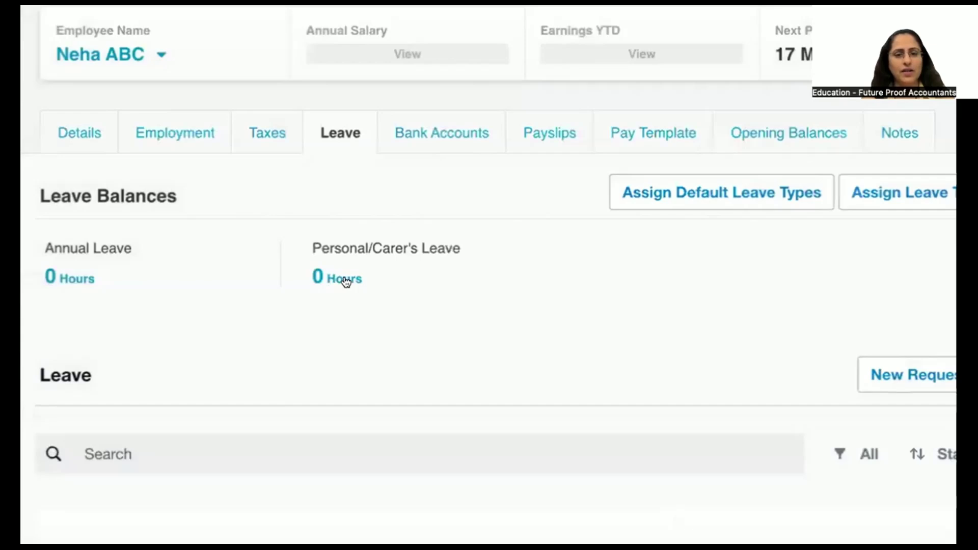
{"action": "left_click", "coordinate": [346, 281]}
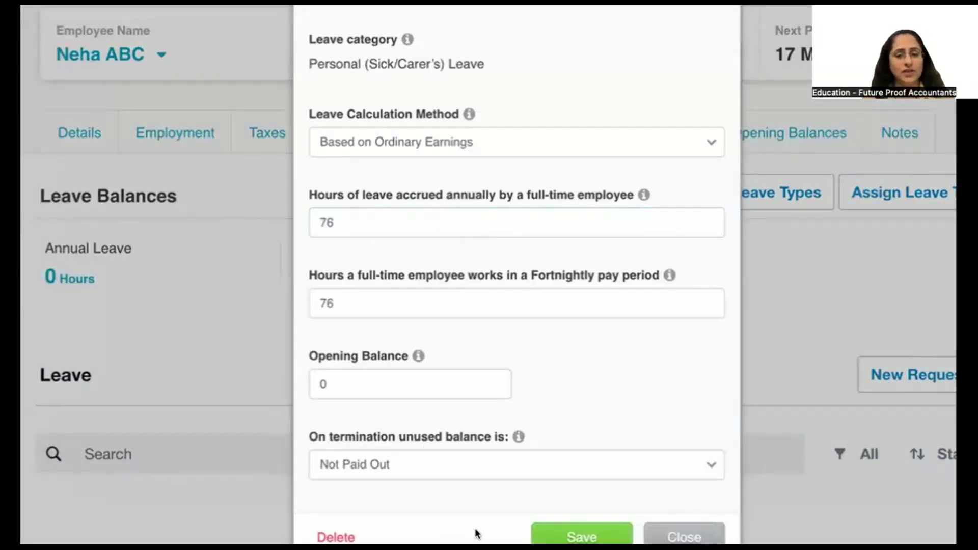
{"action": "left_click", "coordinate": [663, 527]}
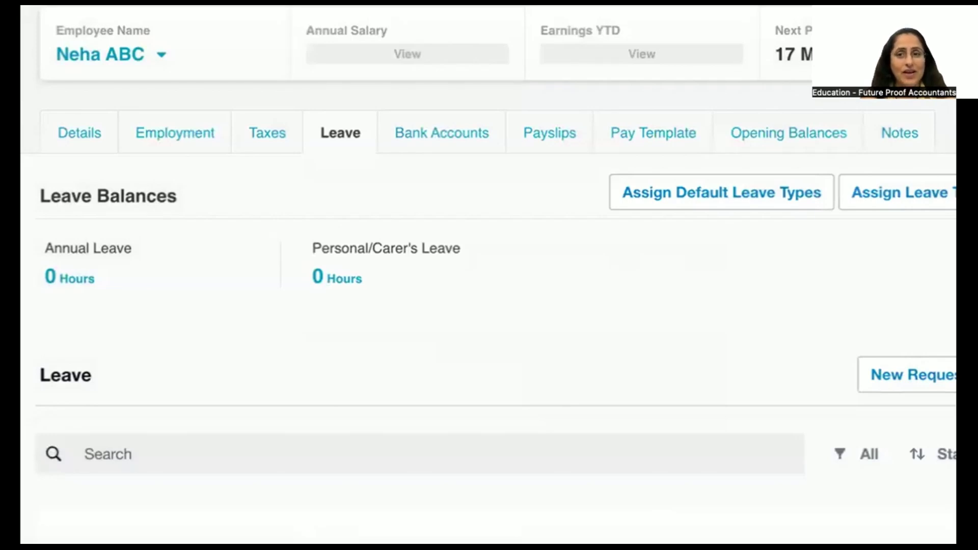
- Open the list of all accounting reports
{"action": "scroll", "coordinate": [489, 276], "scroll_direction": "up", "scroll_amount": 3}
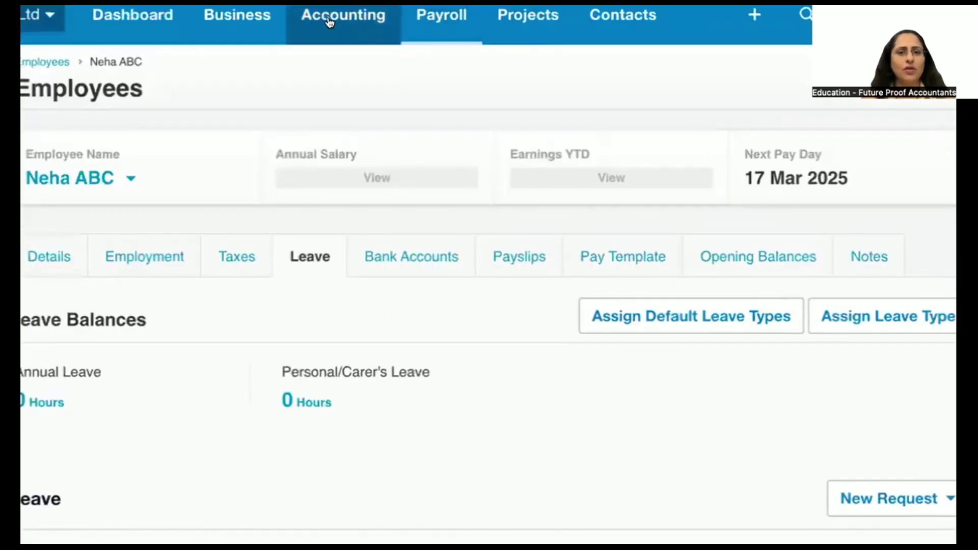
{"action": "left_click", "coordinate": [331, 20]}
{"action": "left_click", "coordinate": [334, 120]}
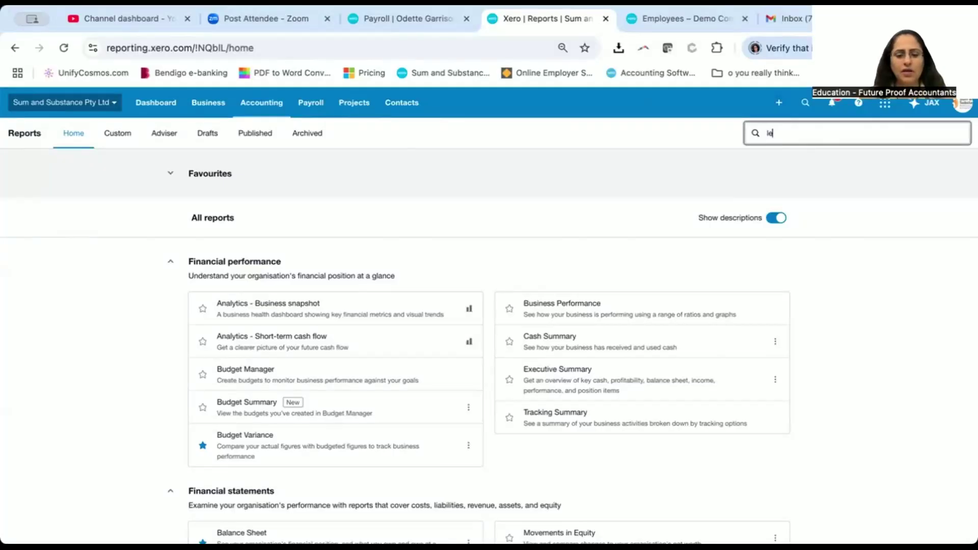
- Search the reports for "leave", open the Leave Balances report and run it for all employees and all leave types
{"action": "type", "text": "ve"}
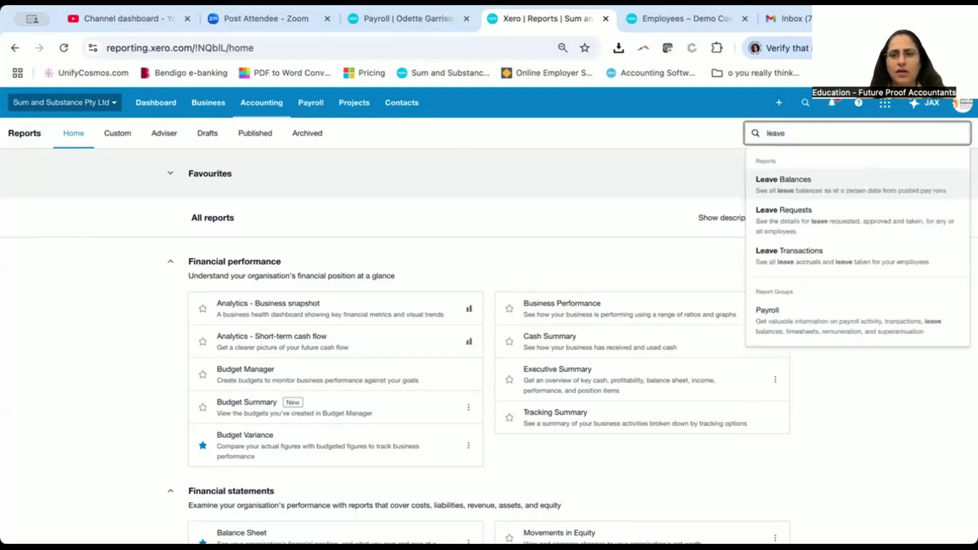
{"action": "left_click", "coordinate": [805, 198]}
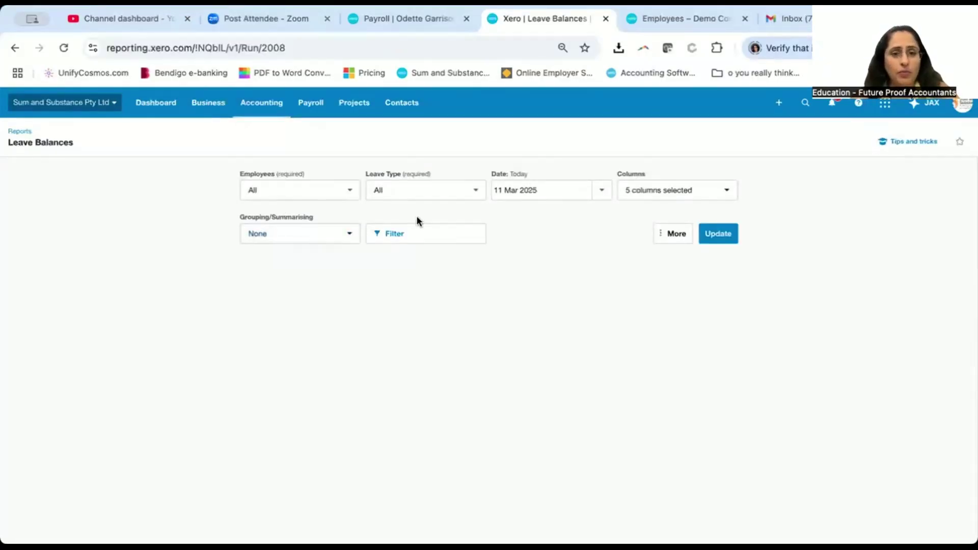
{"action": "left_click", "coordinate": [338, 191]}
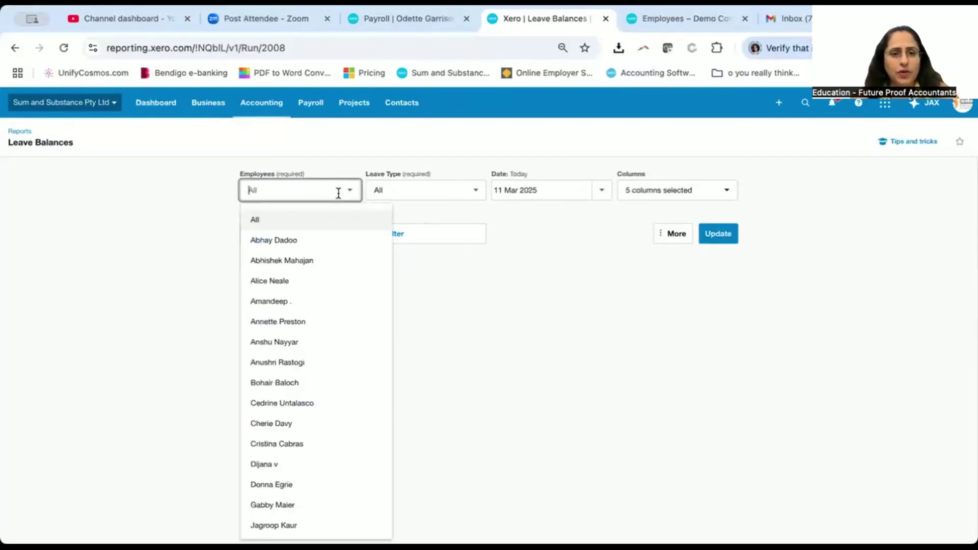
{"action": "left_click", "coordinate": [438, 202]}
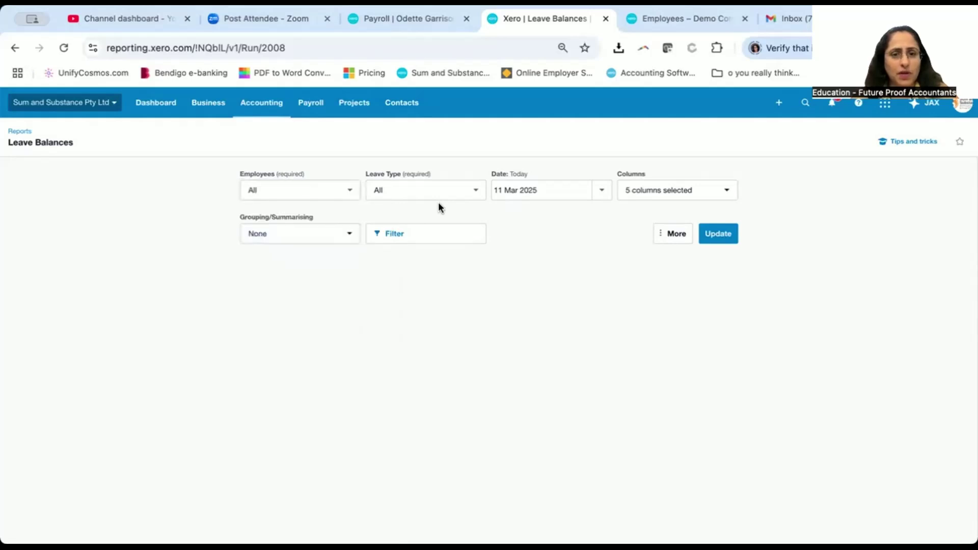
{"action": "left_click", "coordinate": [475, 191]}
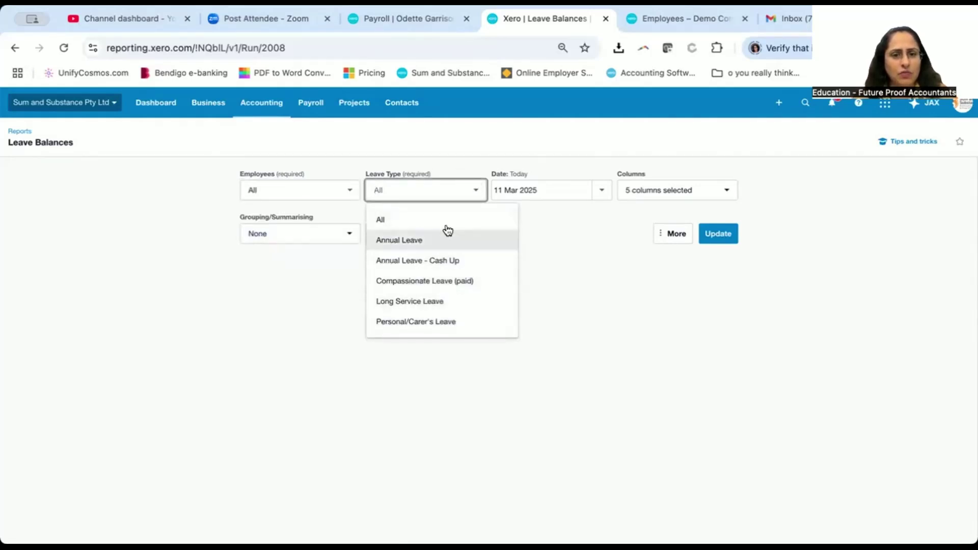
{"action": "left_click", "coordinate": [554, 238]}
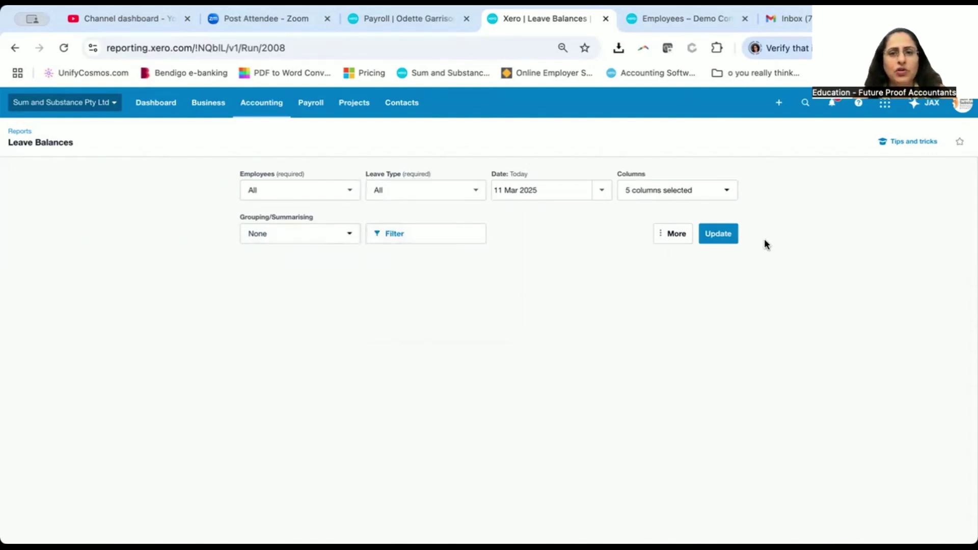
{"action": "left_click", "coordinate": [715, 236]}
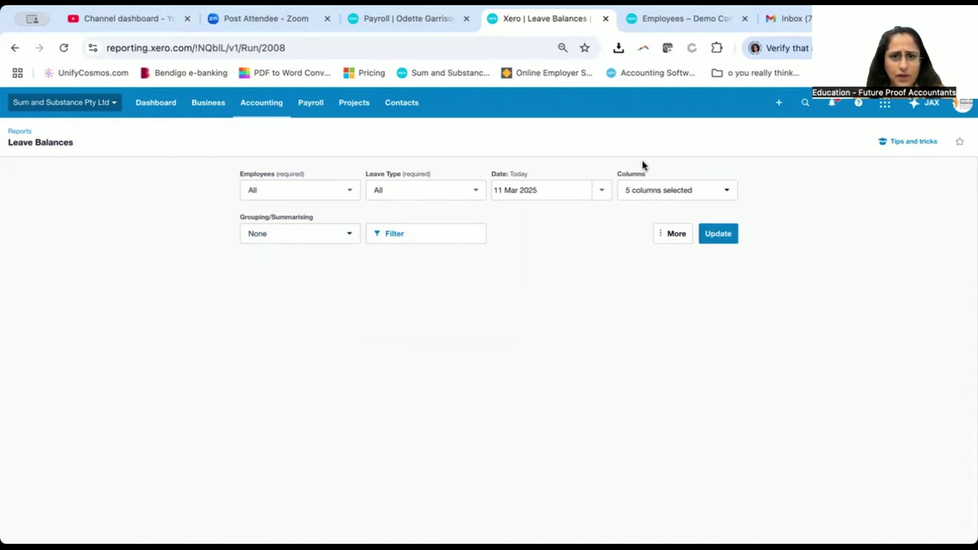
{"action": "left_click", "coordinate": [716, 235]}
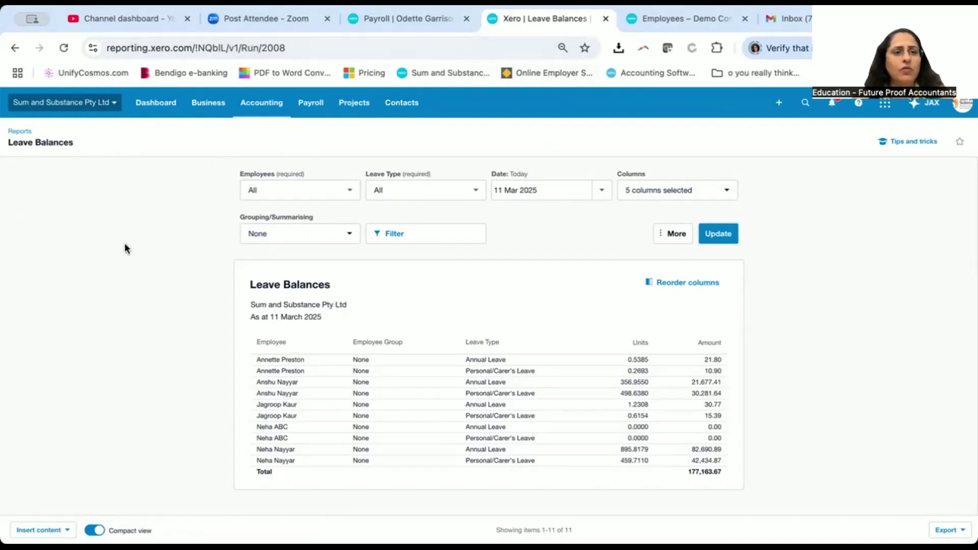
- Return to the reports list, search for "leave transa" and open the Leave Transactions report
{"action": "left_click", "coordinate": [21, 131]}
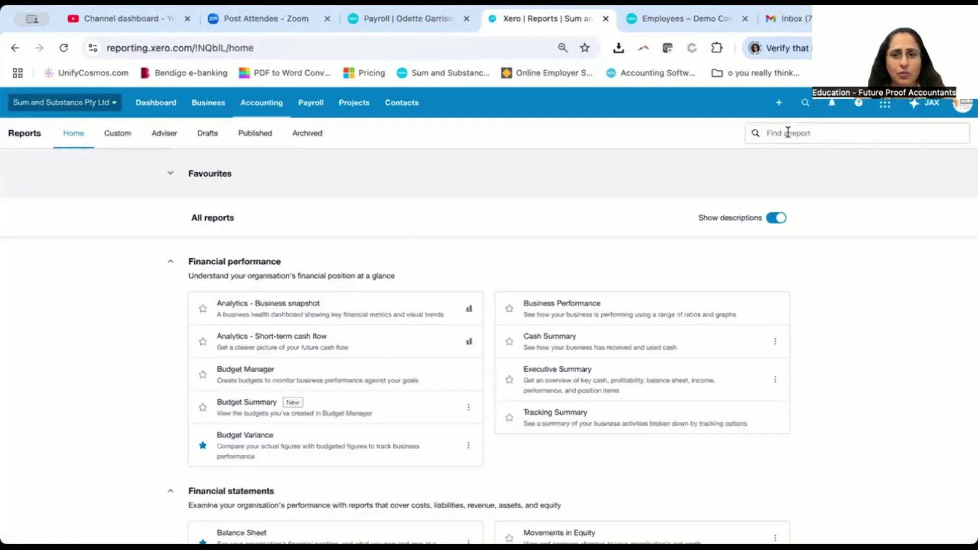
{"action": "left_click", "coordinate": [788, 133]}
{"action": "type", "text": "leave"}
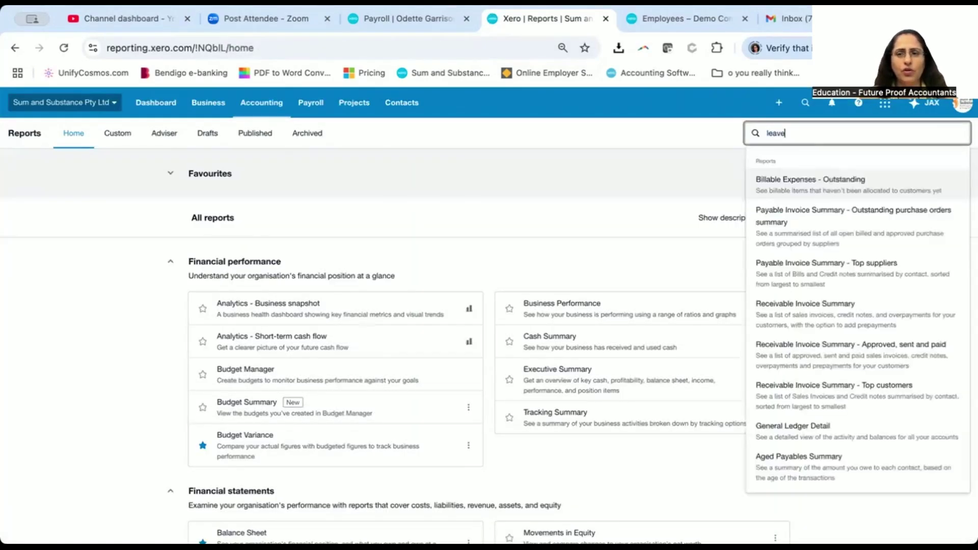
{"action": "type", "text": " transa"}
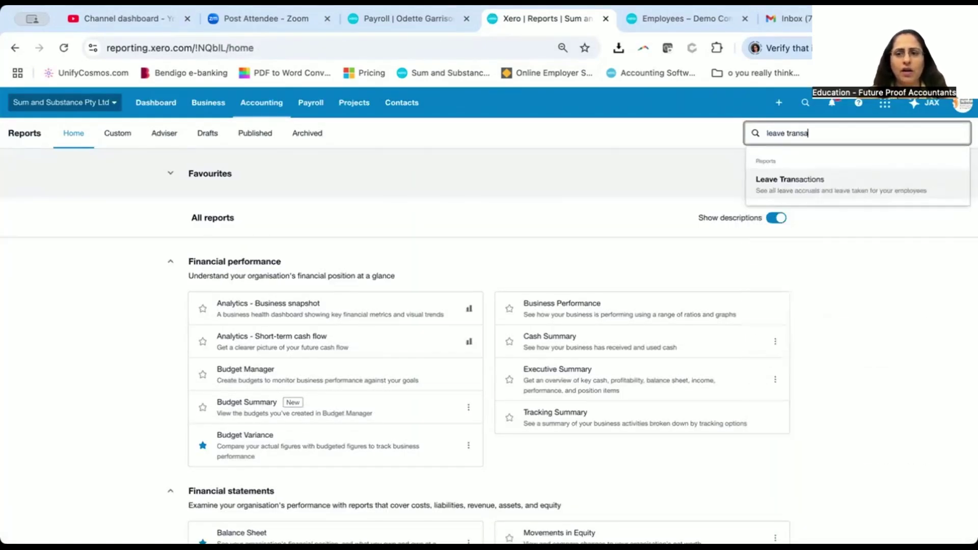
{"action": "left_click", "coordinate": [858, 181]}
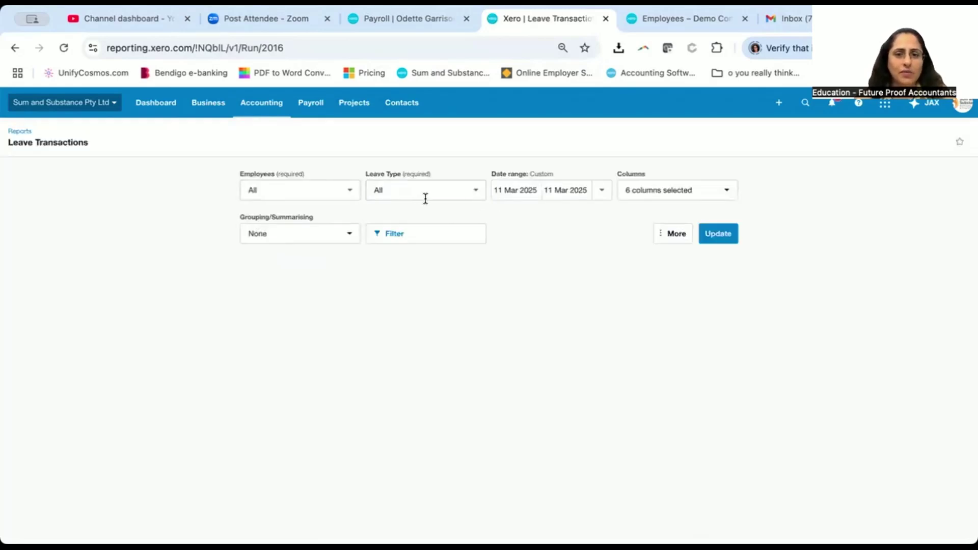
- Set the start of the Leave Transactions date range to 1 Mar 2025 and run the report
{"action": "left_click", "coordinate": [525, 192]}
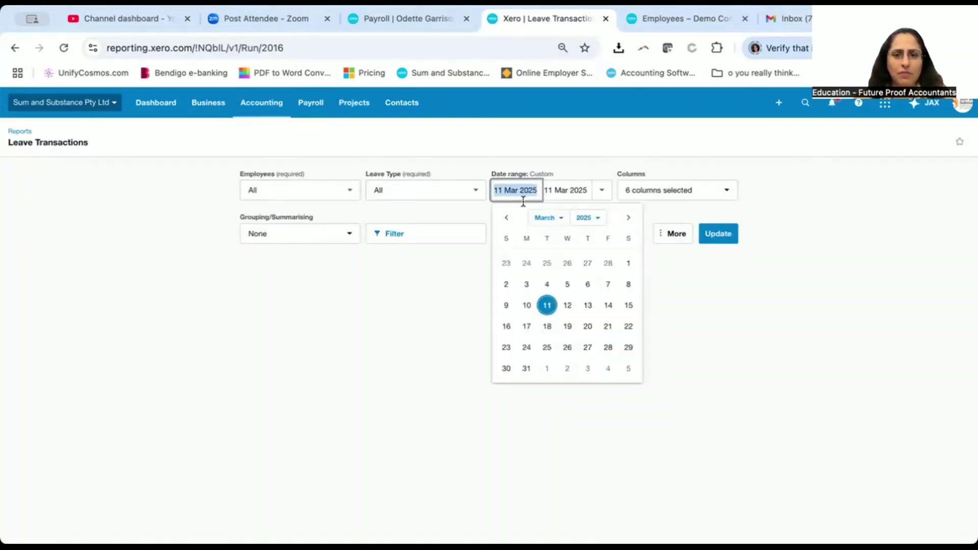
{"action": "left_click", "coordinate": [628, 264]}
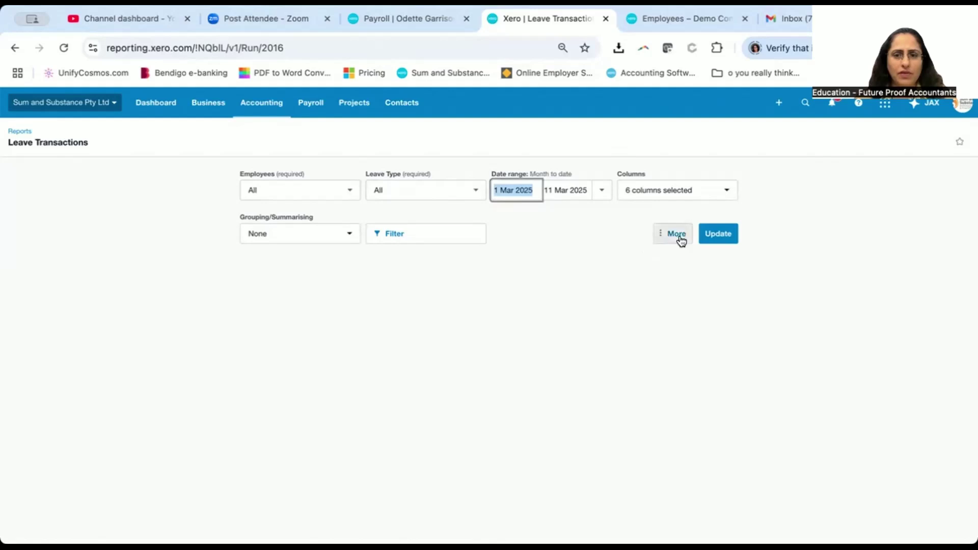
{"action": "left_click", "coordinate": [713, 240]}
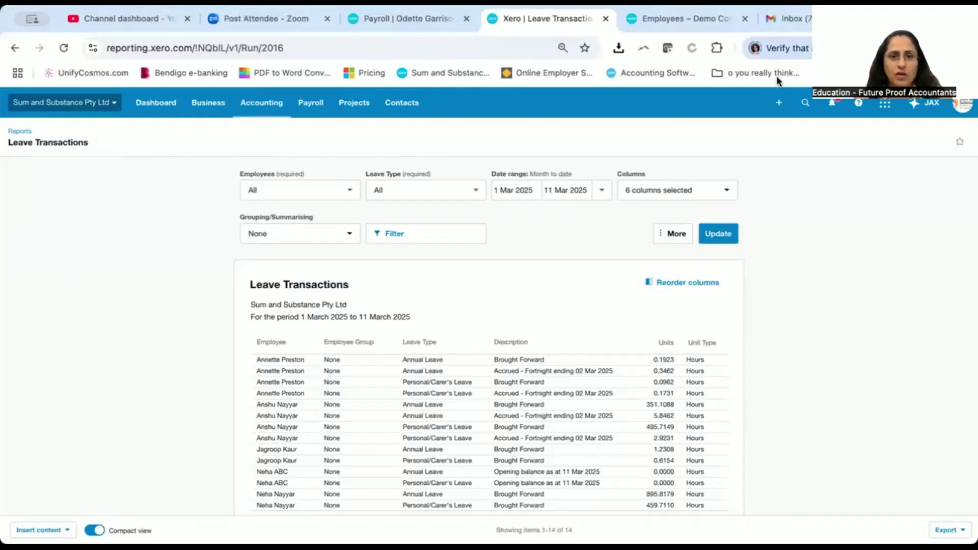
- Go to the payroll employees and open the new employee's leave page
{"action": "left_click", "coordinate": [319, 105]}
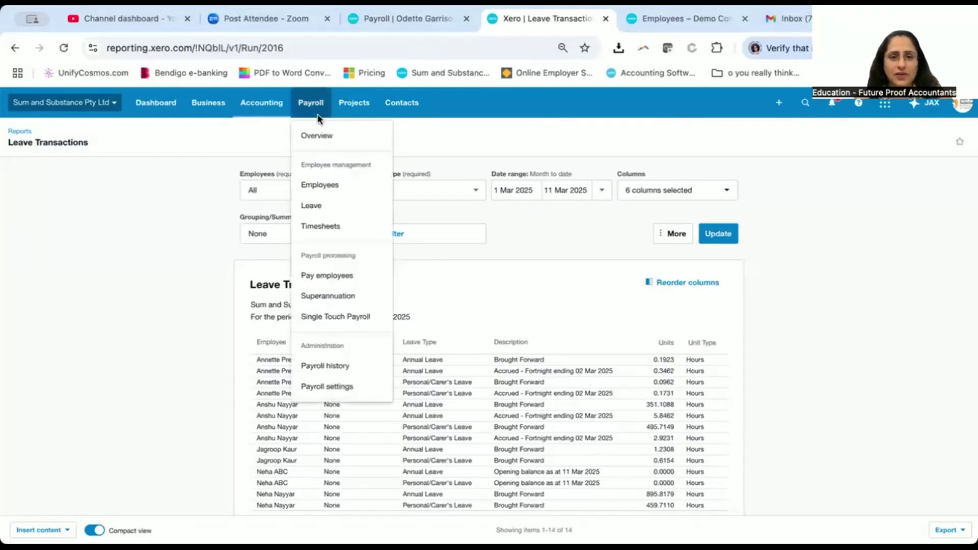
{"action": "left_click", "coordinate": [320, 185]}
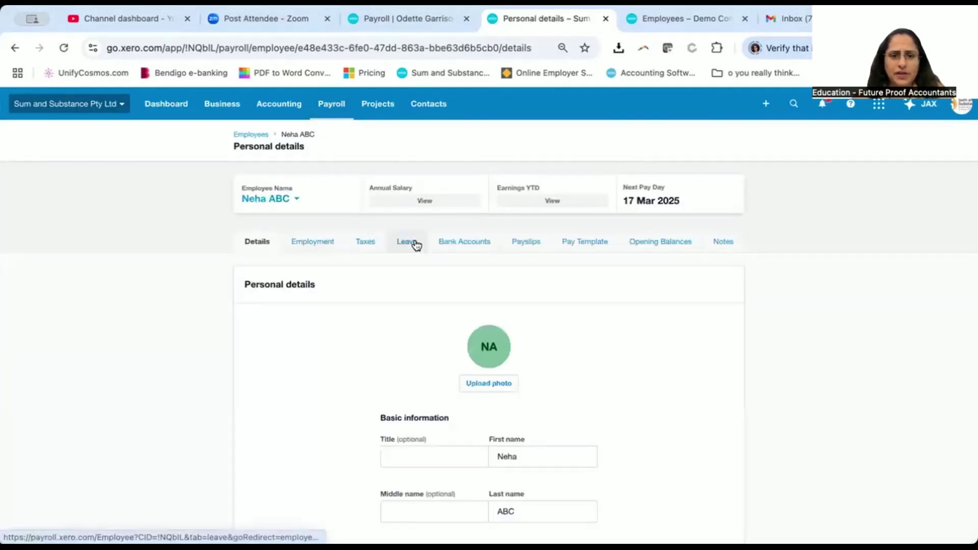
{"action": "left_click", "coordinate": [416, 244]}
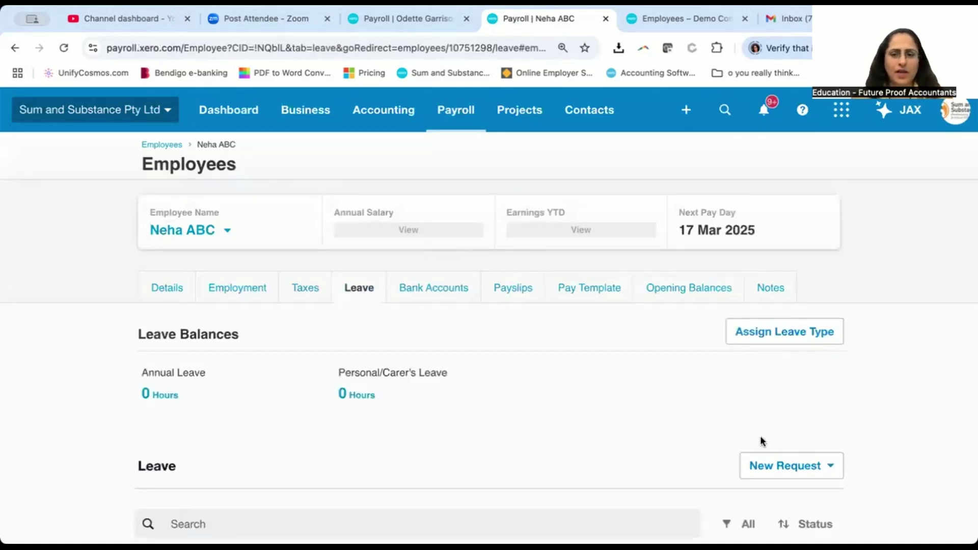
- Start a new leave request for the employee with Annual Leave as the leave type
{"action": "left_click", "coordinate": [782, 466]}
{"action": "left_click", "coordinate": [765, 397]}
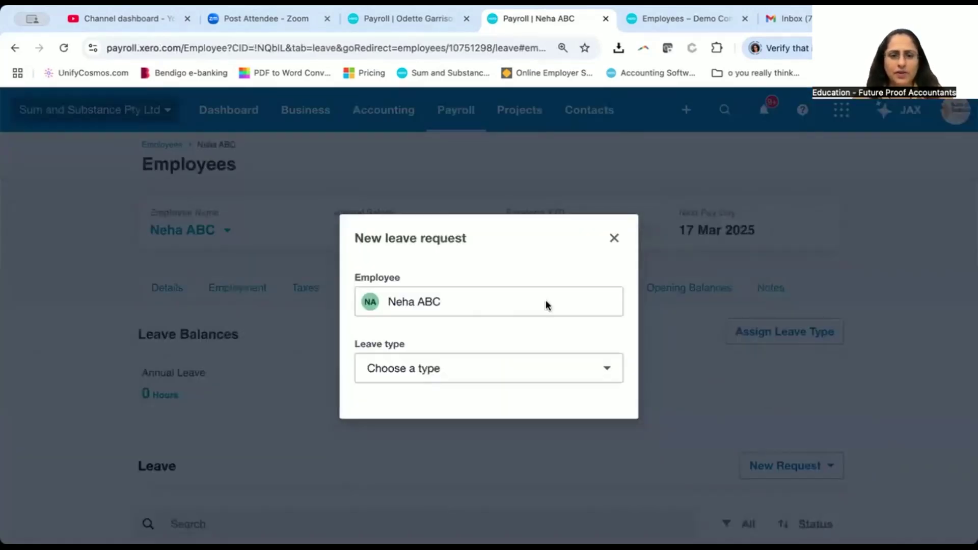
{"action": "left_click", "coordinate": [472, 369]}
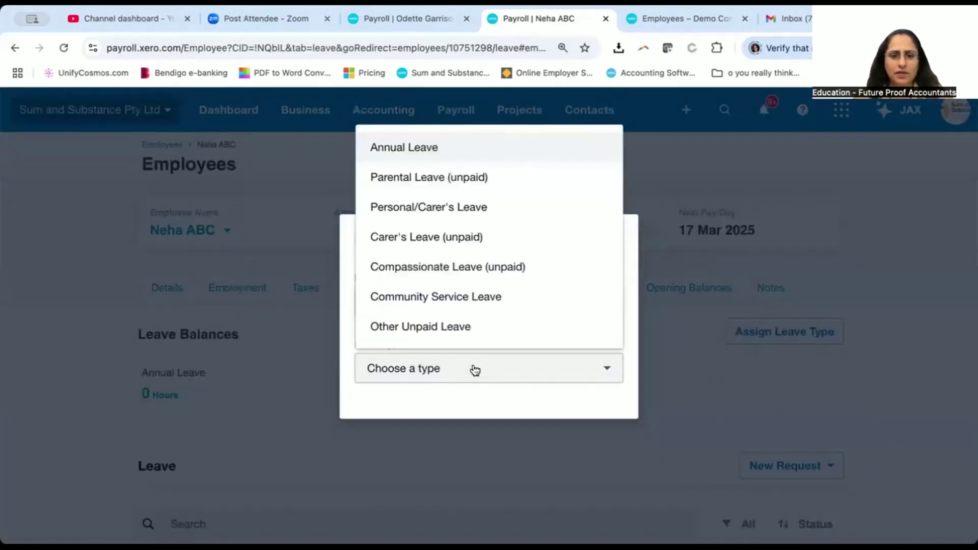
{"action": "left_click", "coordinate": [419, 154]}
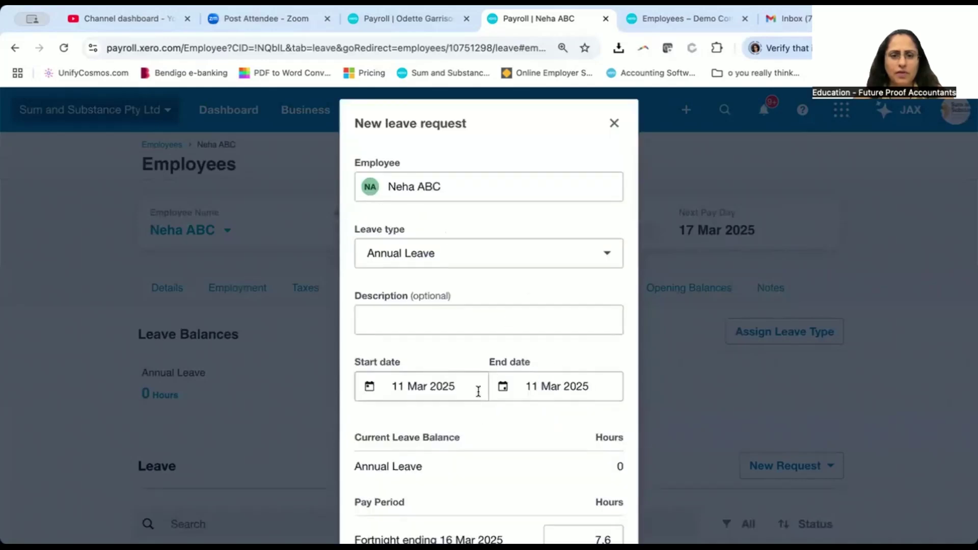
- Set the leave hours for the fortnight ending 16 Mar 2025 to 2 and approve the request
{"action": "left_click", "coordinate": [503, 323]}
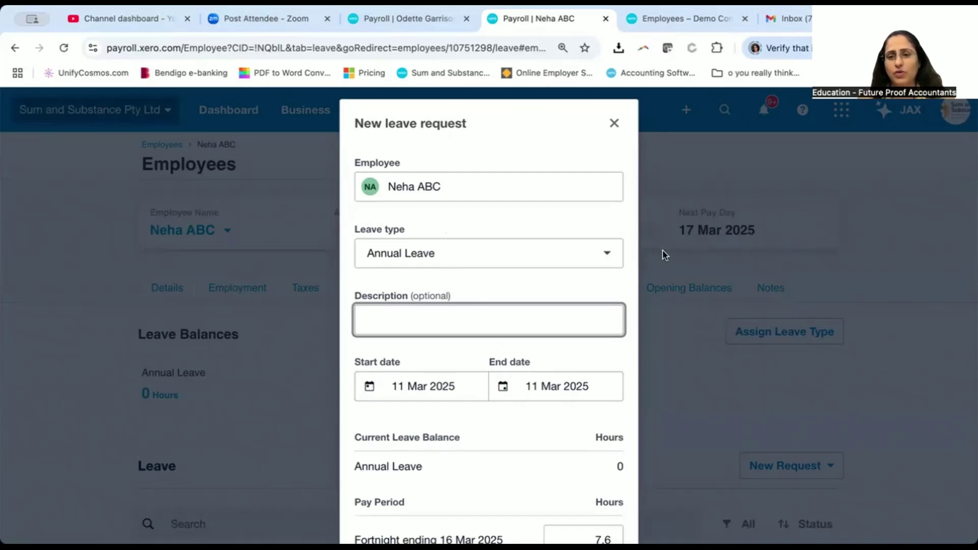
{"action": "left_click", "coordinate": [630, 256]}
{"action": "scroll", "coordinate": [631, 256], "scroll_direction": "down", "scroll_amount": 1}
{"action": "scroll", "coordinate": [630, 255], "scroll_direction": "down", "scroll_amount": 3}
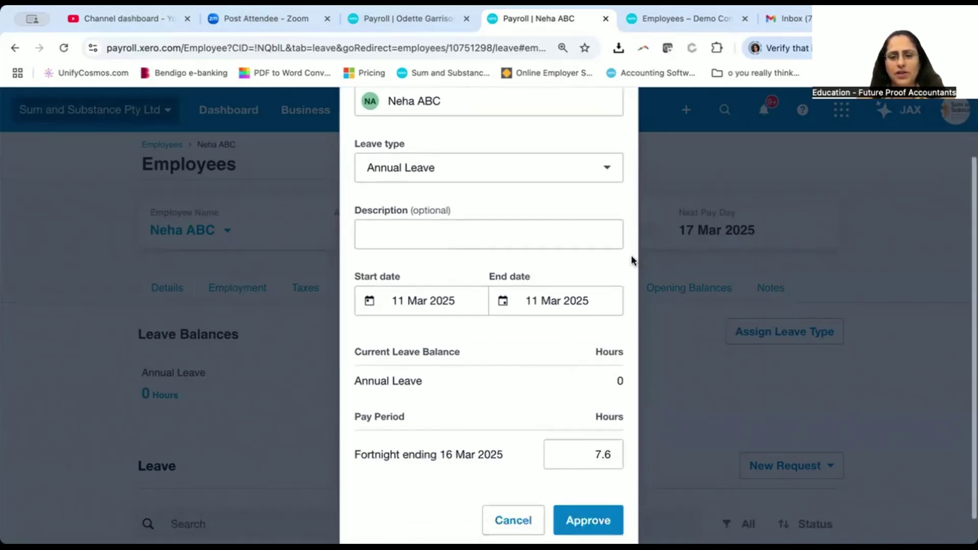
{"action": "left_click", "coordinate": [562, 429]}
{"action": "left_click_drag", "start_coordinate": [562, 429], "coordinate": [614, 429]}
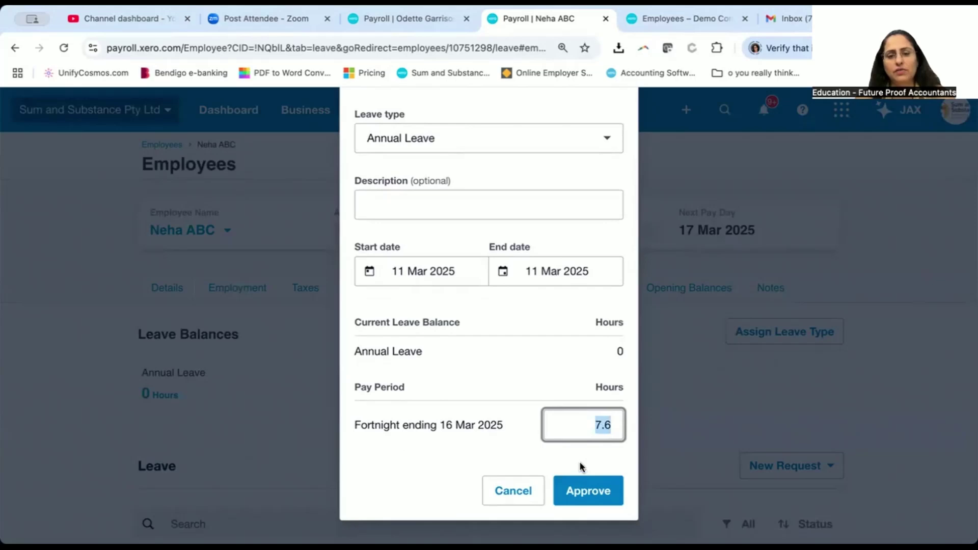
{"action": "type", "text": "2"}
{"action": "left_click", "coordinate": [581, 500]}
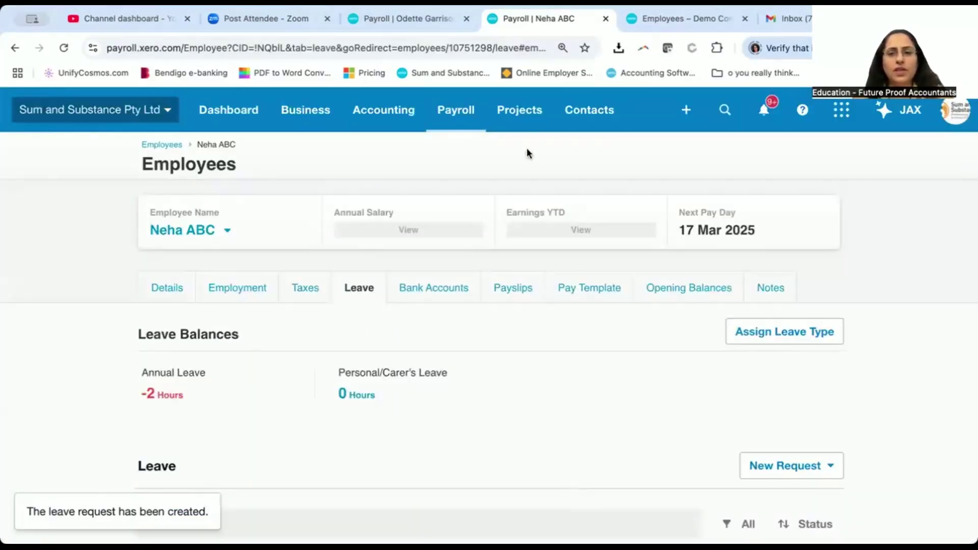